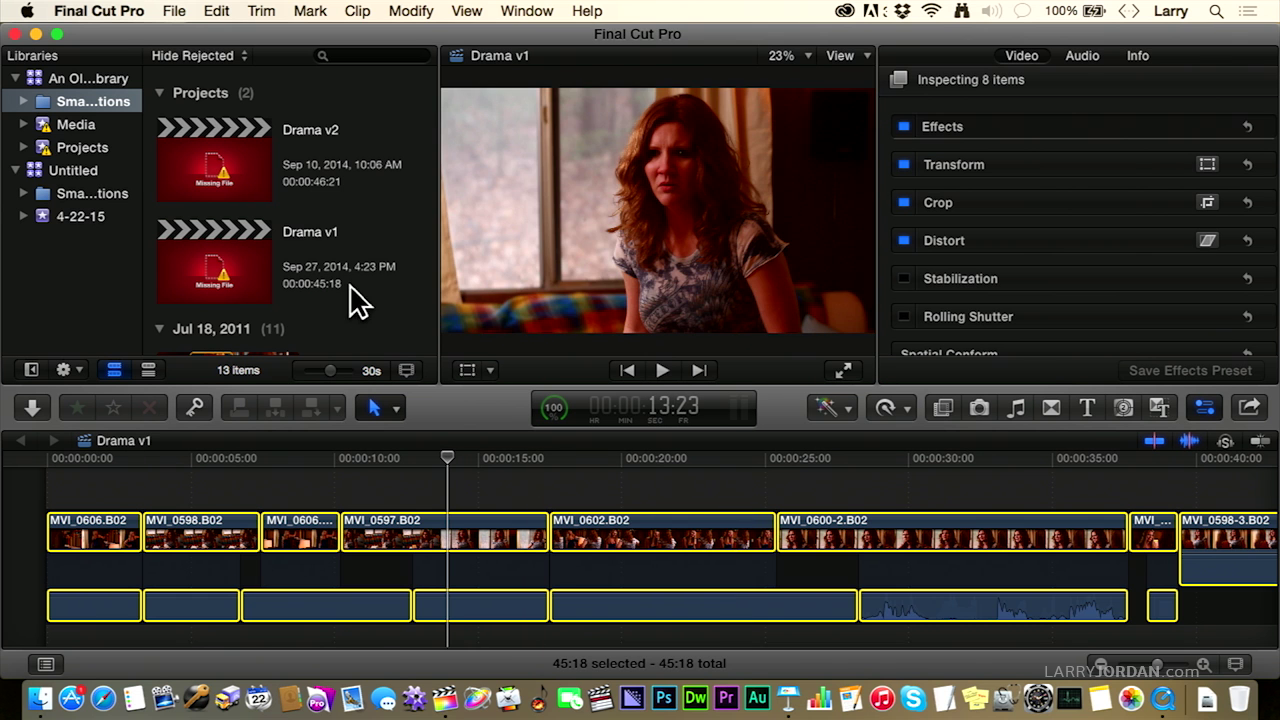
Step: Close An Old Library and rename the Untitled library's 4-22-15 event to 'Media'
right_click(68, 79)
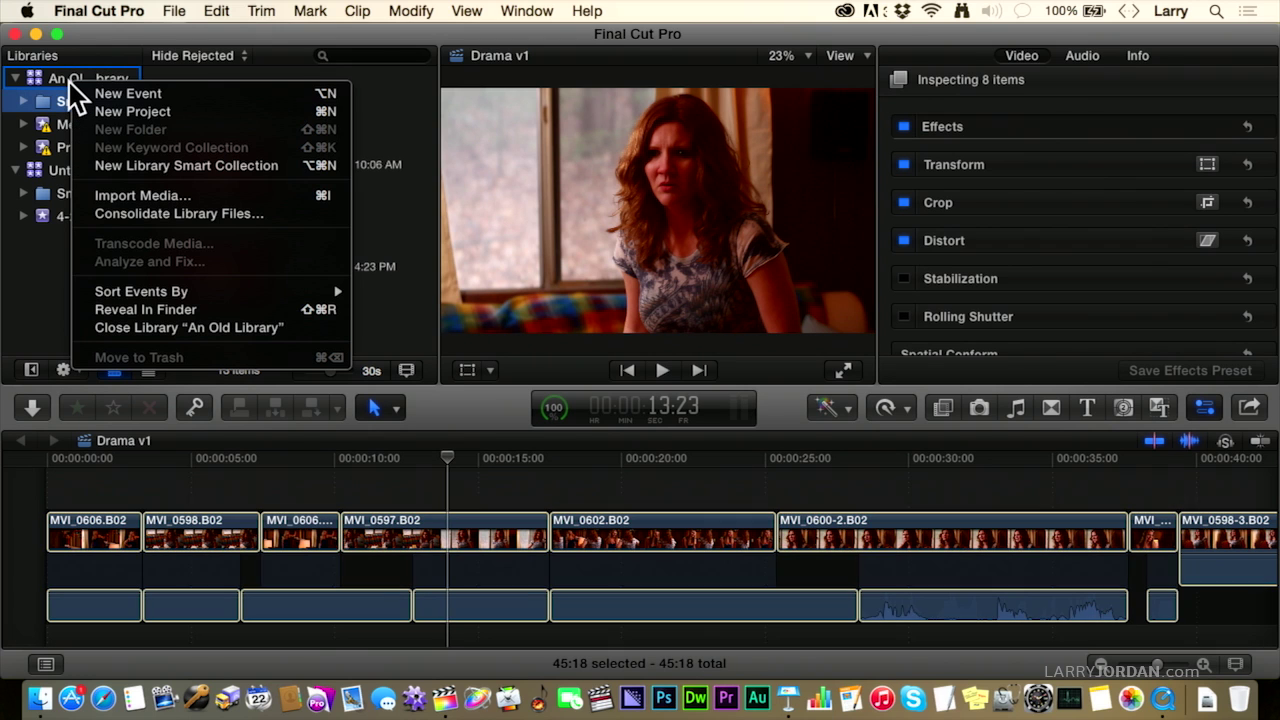
left_click(160, 328)
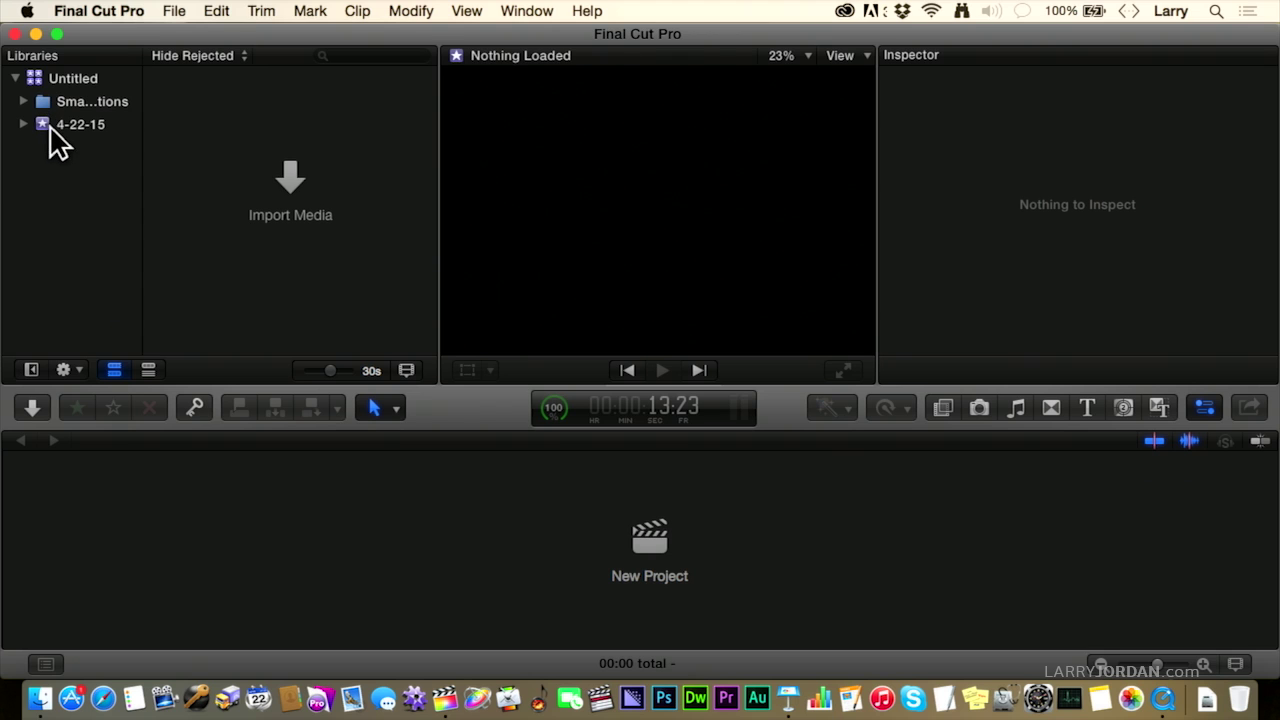
left_click(82, 122)
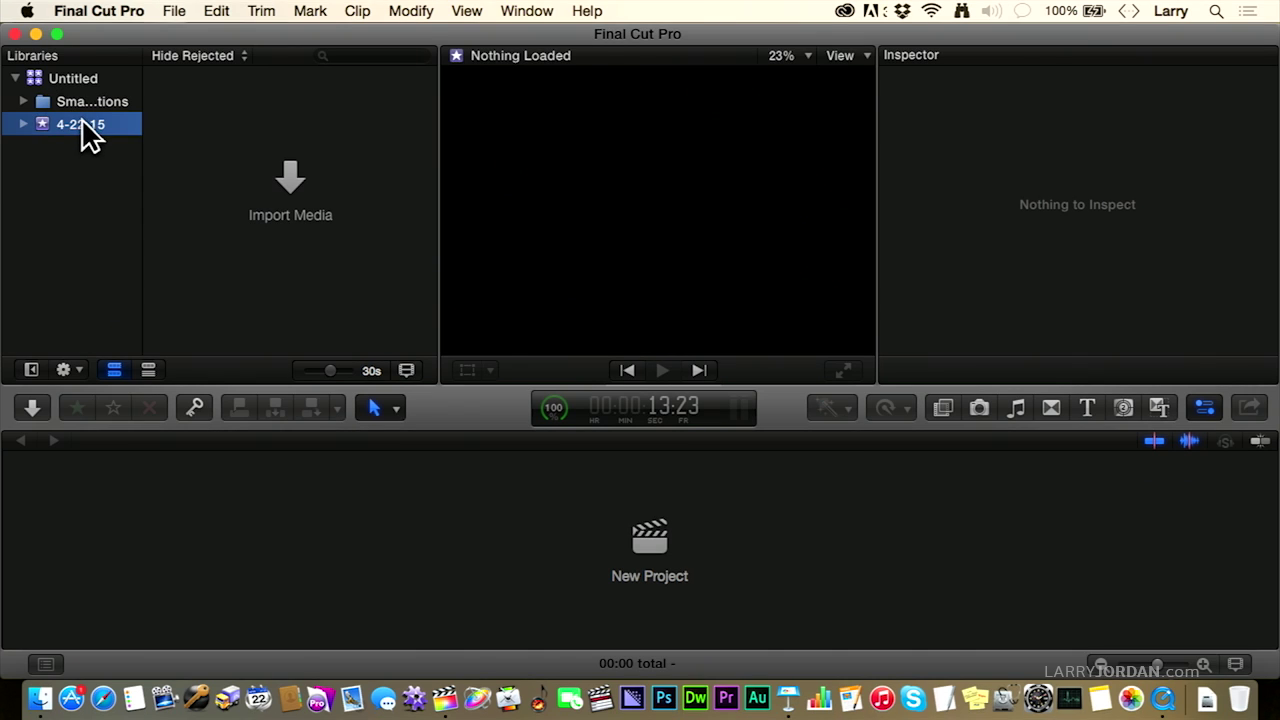
left_click(81, 122)
type("Medi")
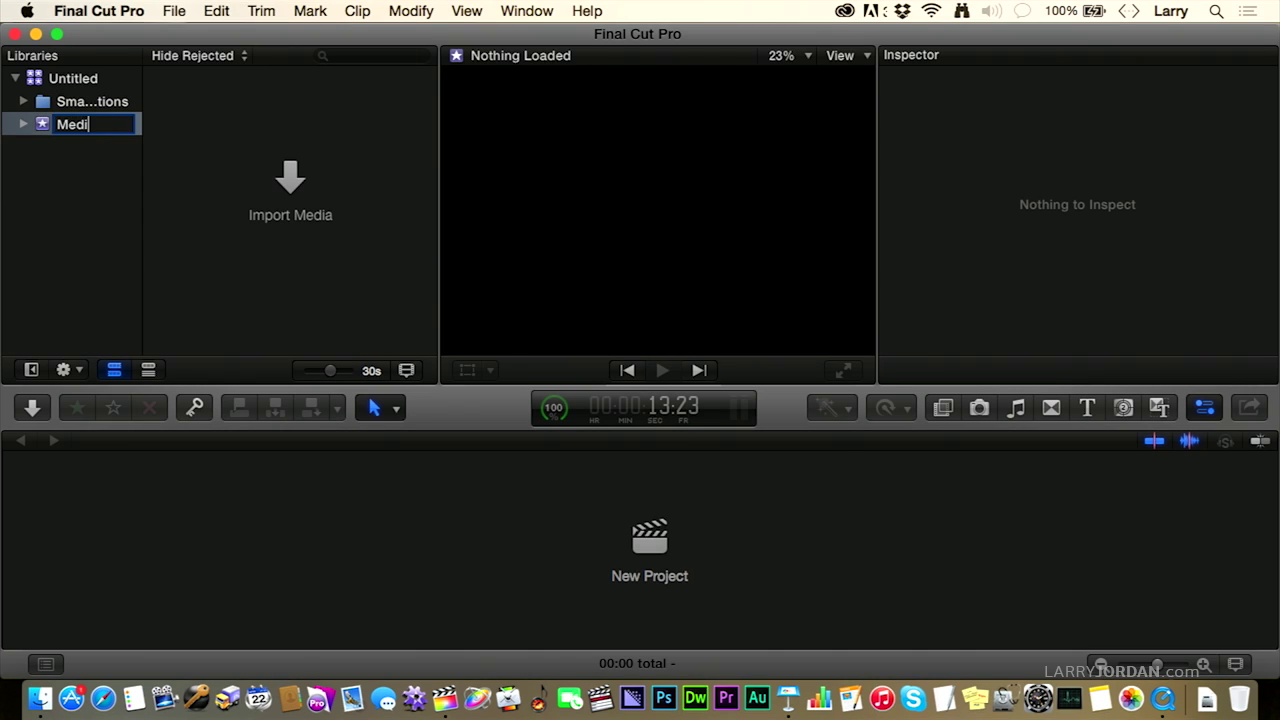
type("a")
key("Return")
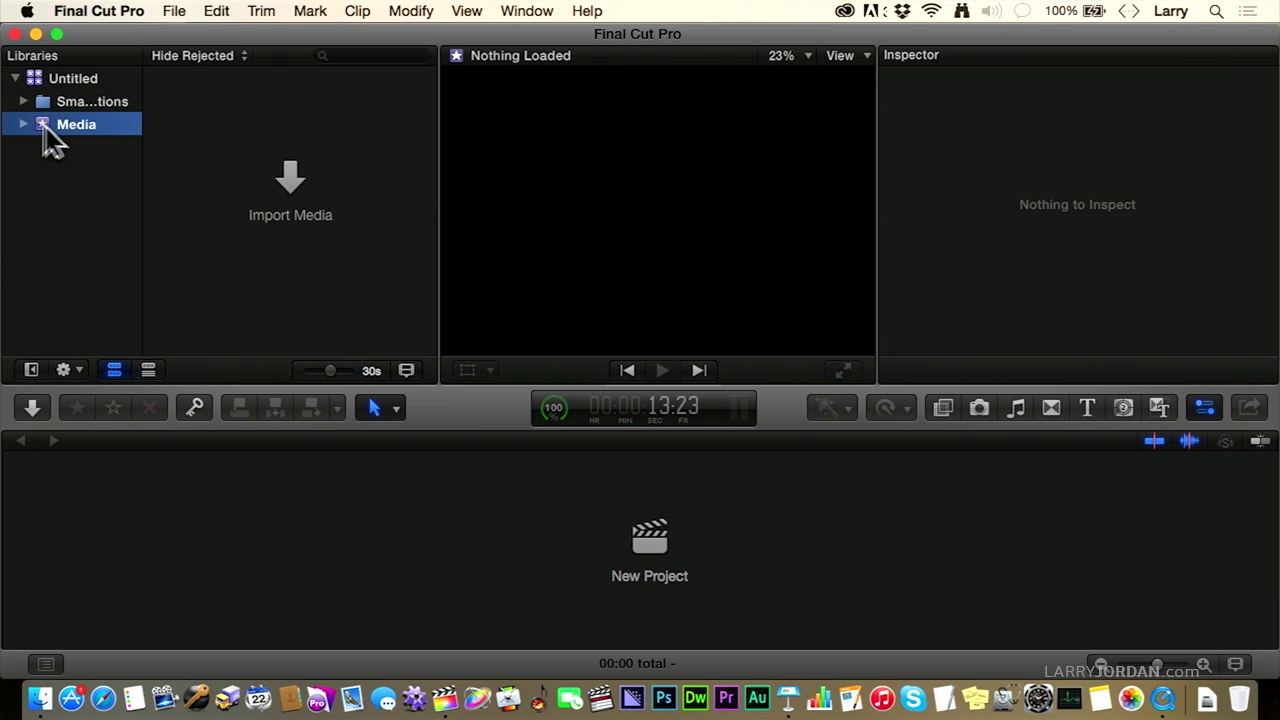
left_click(289, 180)
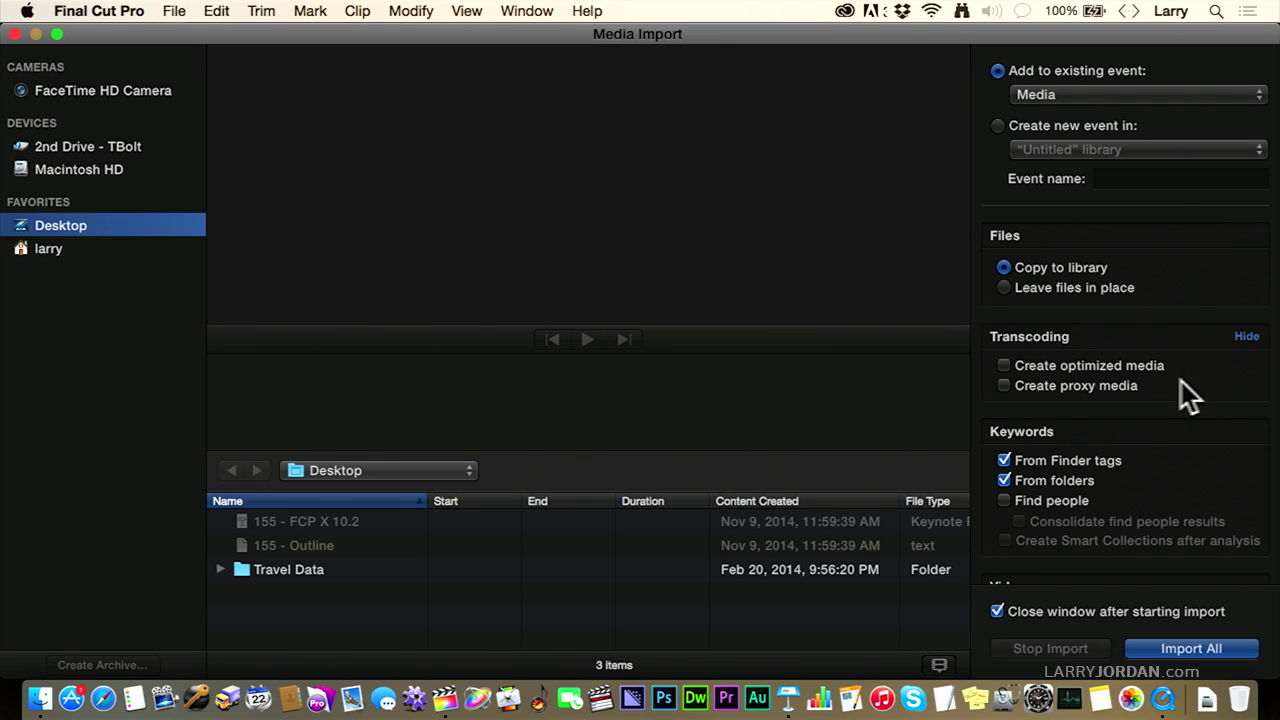
Step: Collapse the Transcoding, Files and Keywords groups, leaving Video and Audio settings visible
left_click(1246, 337)
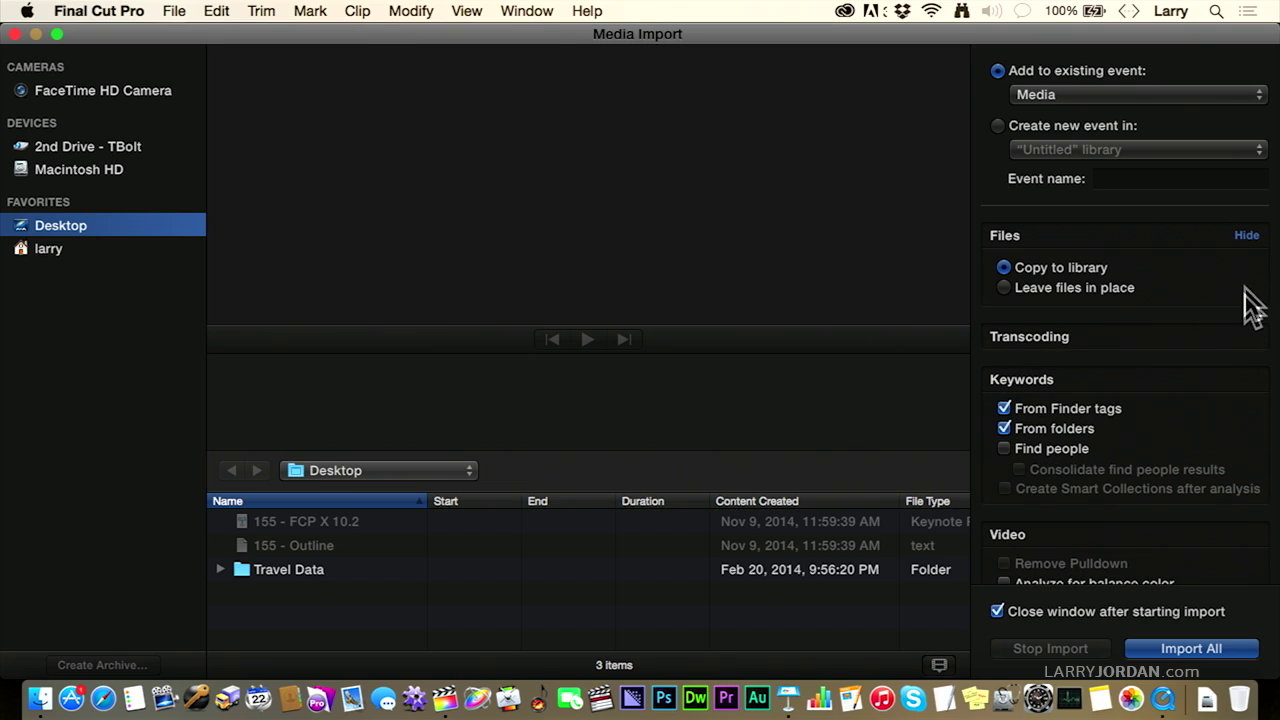
left_click(1246, 236)
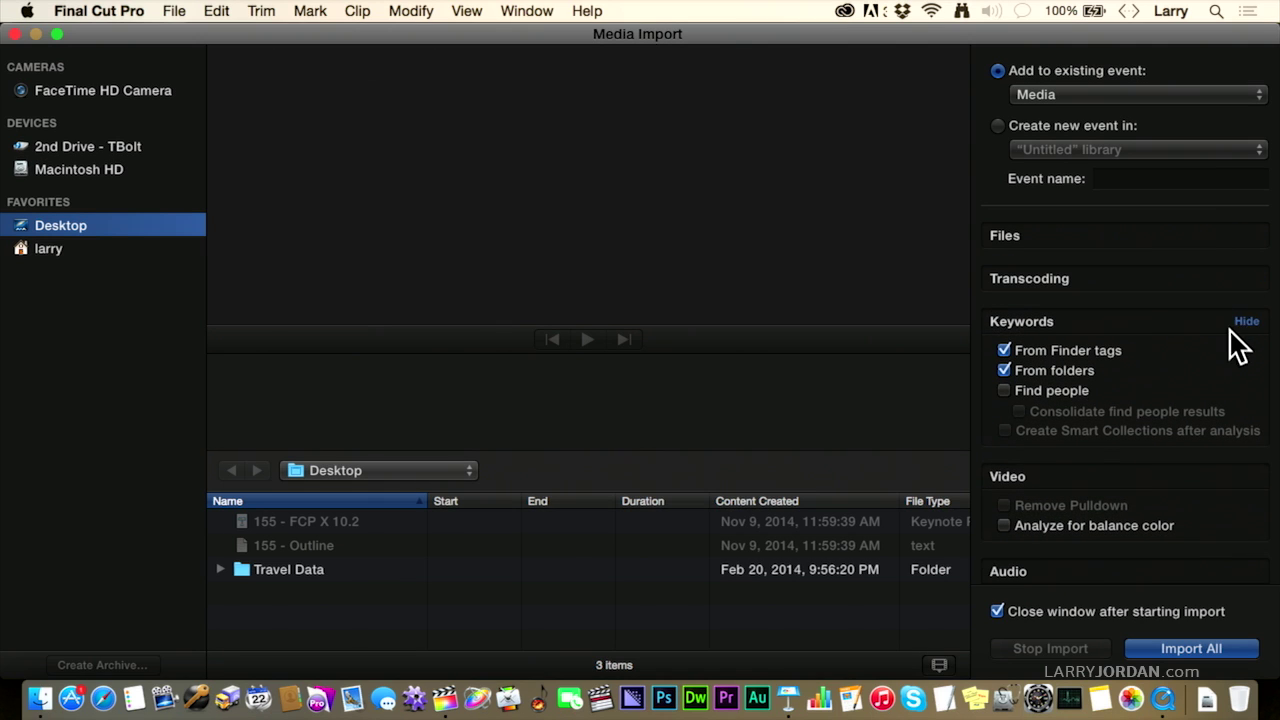
left_click(1248, 323)
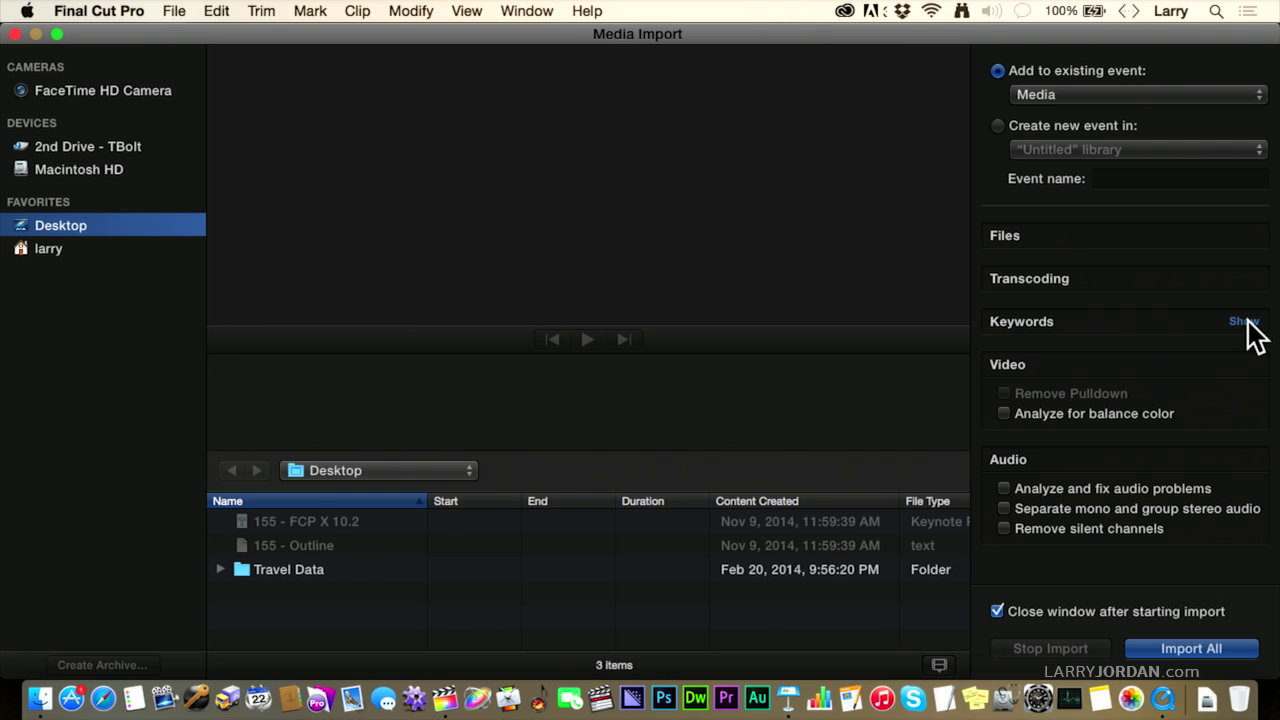
left_click(15, 34)
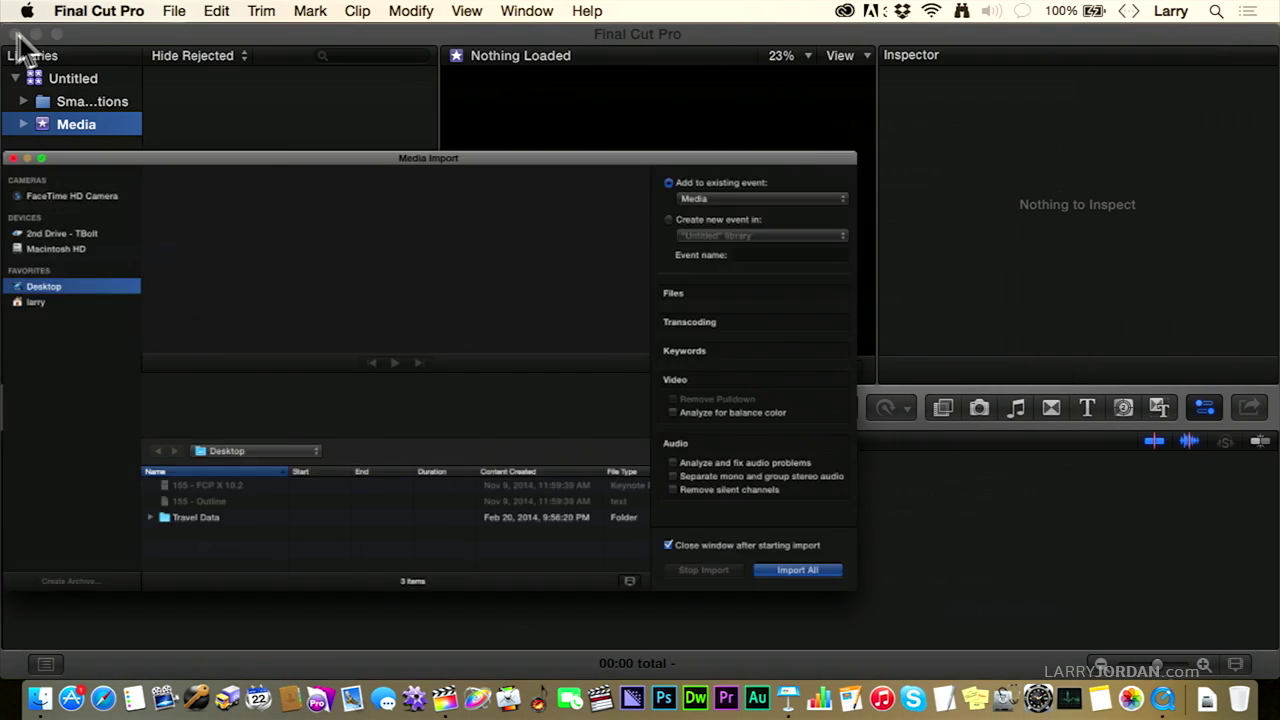
left_click(105, 10)
left_click(112, 63)
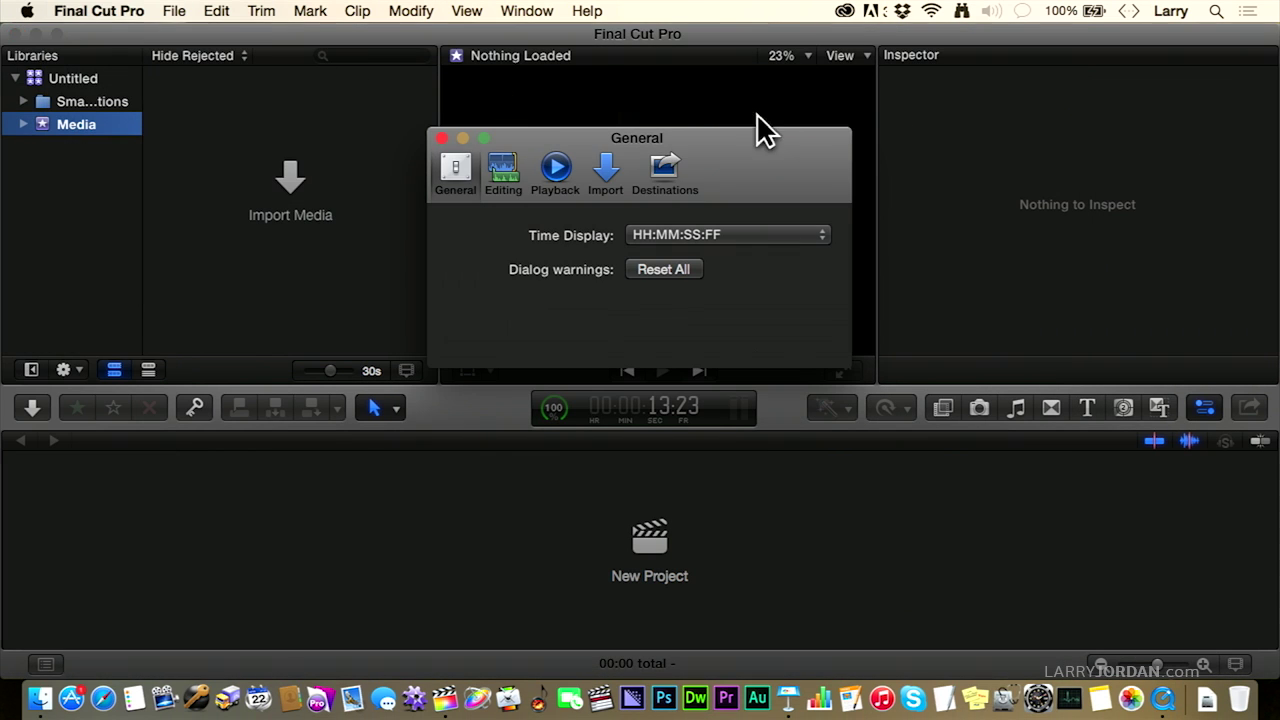
left_click(607, 178)
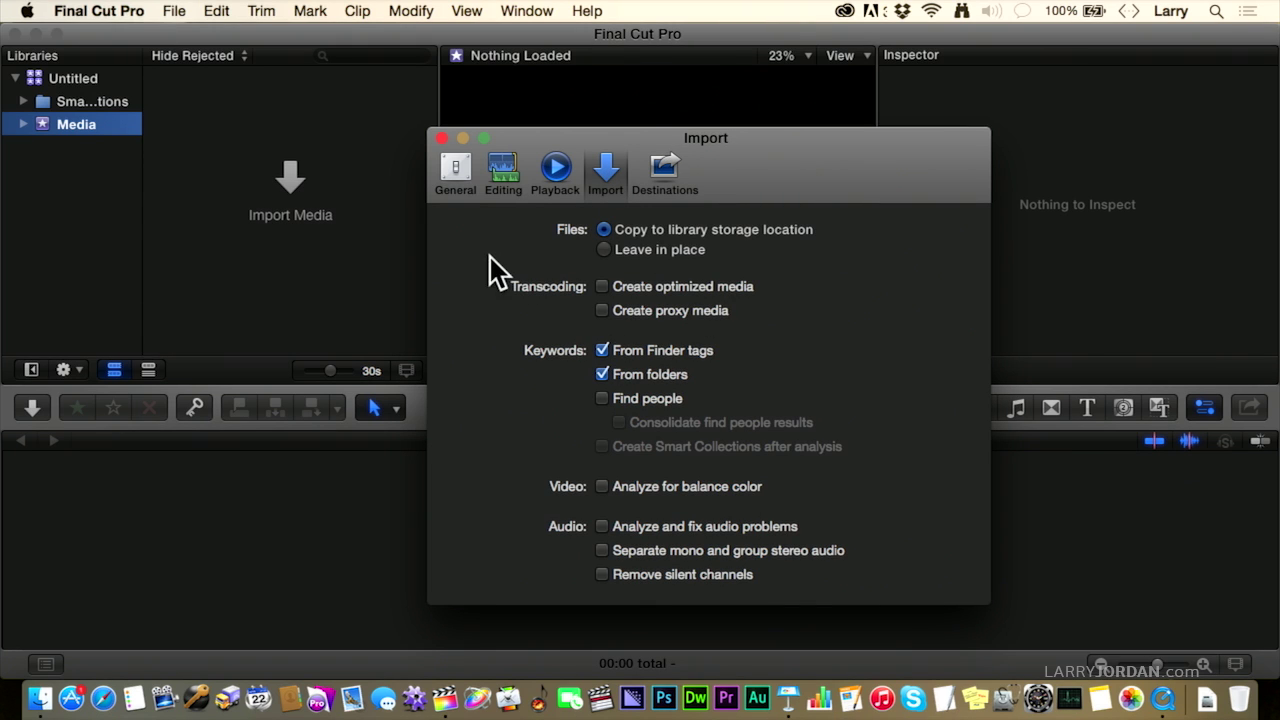
left_click(441, 138)
left_click(305, 185)
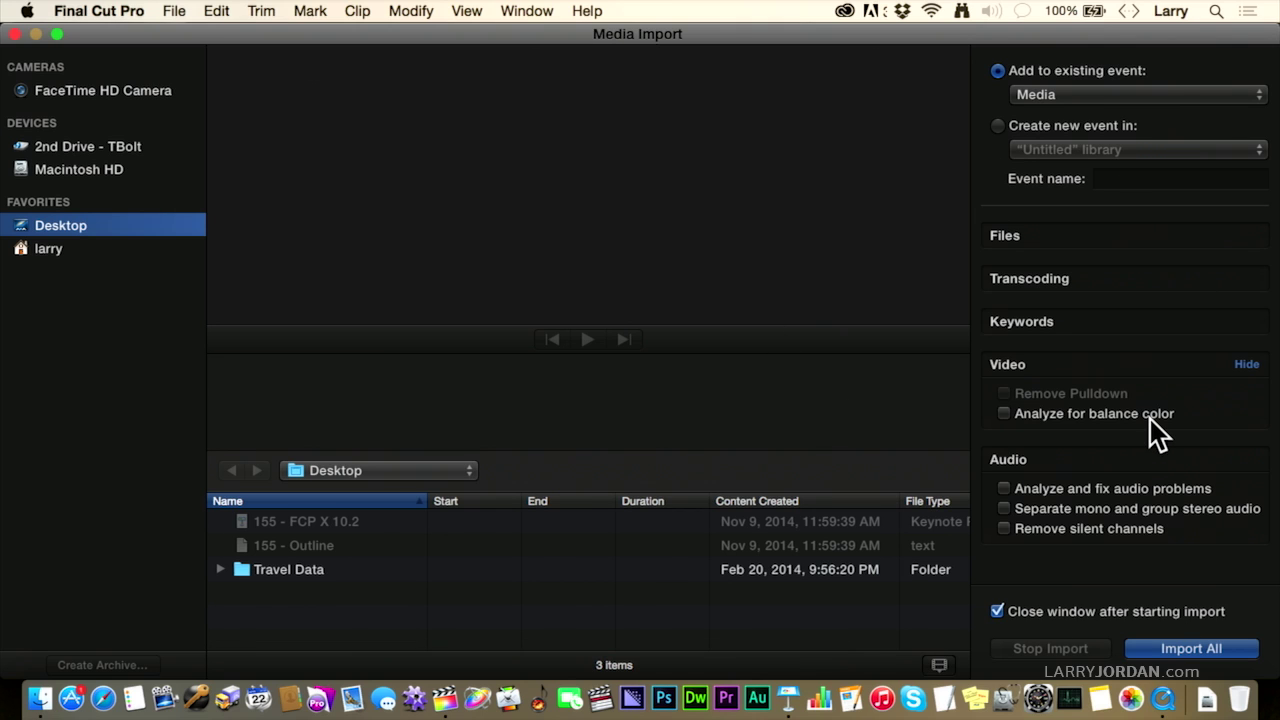
Step: Add the Training Media folder from 2nd Drive - TBolt to Favorites and show its contents
mouse_move(1150, 419)
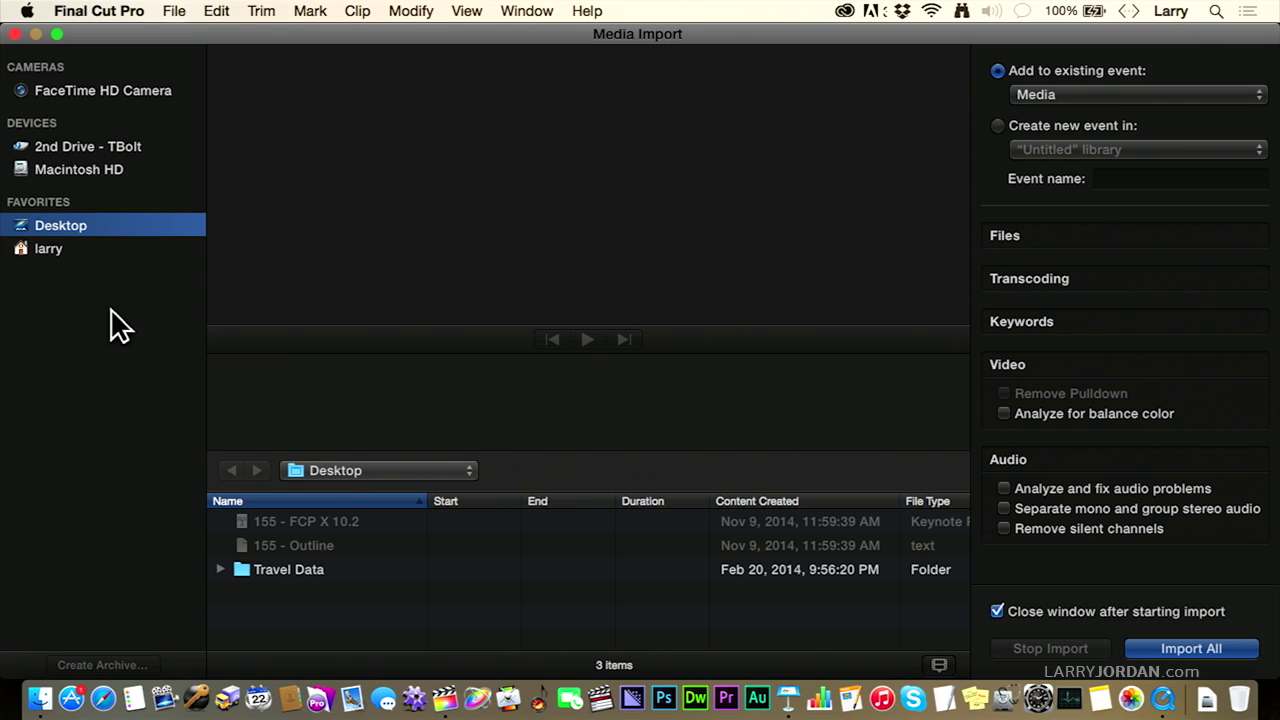
left_click(65, 170)
left_click(62, 147)
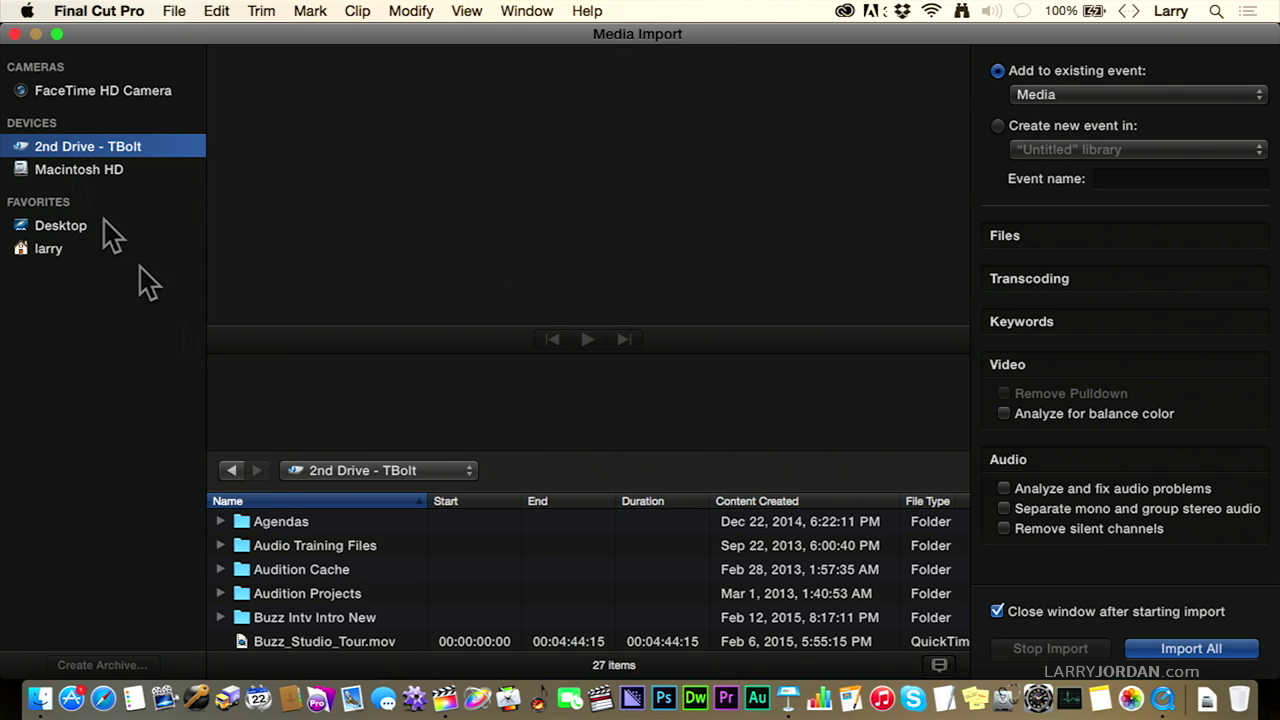
scroll(285, 600, "down", 5)
scroll(285, 605, "down", 3)
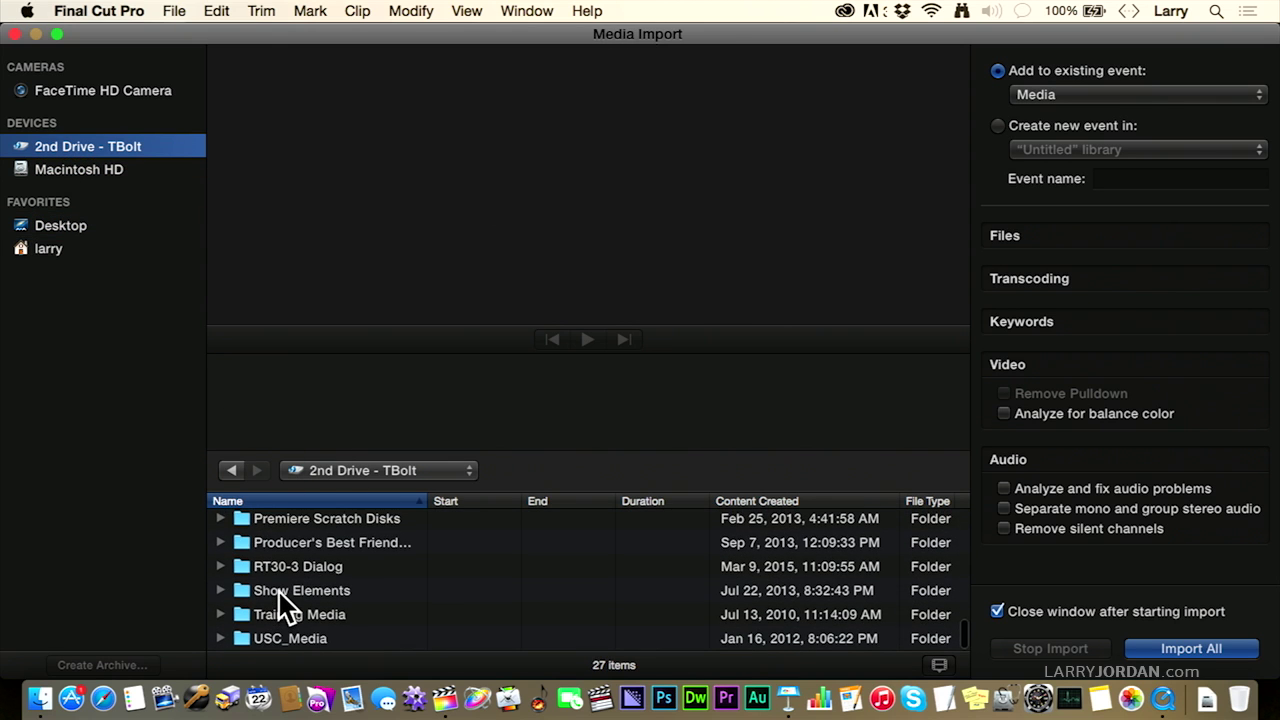
left_click_drag(236, 611, 48, 207)
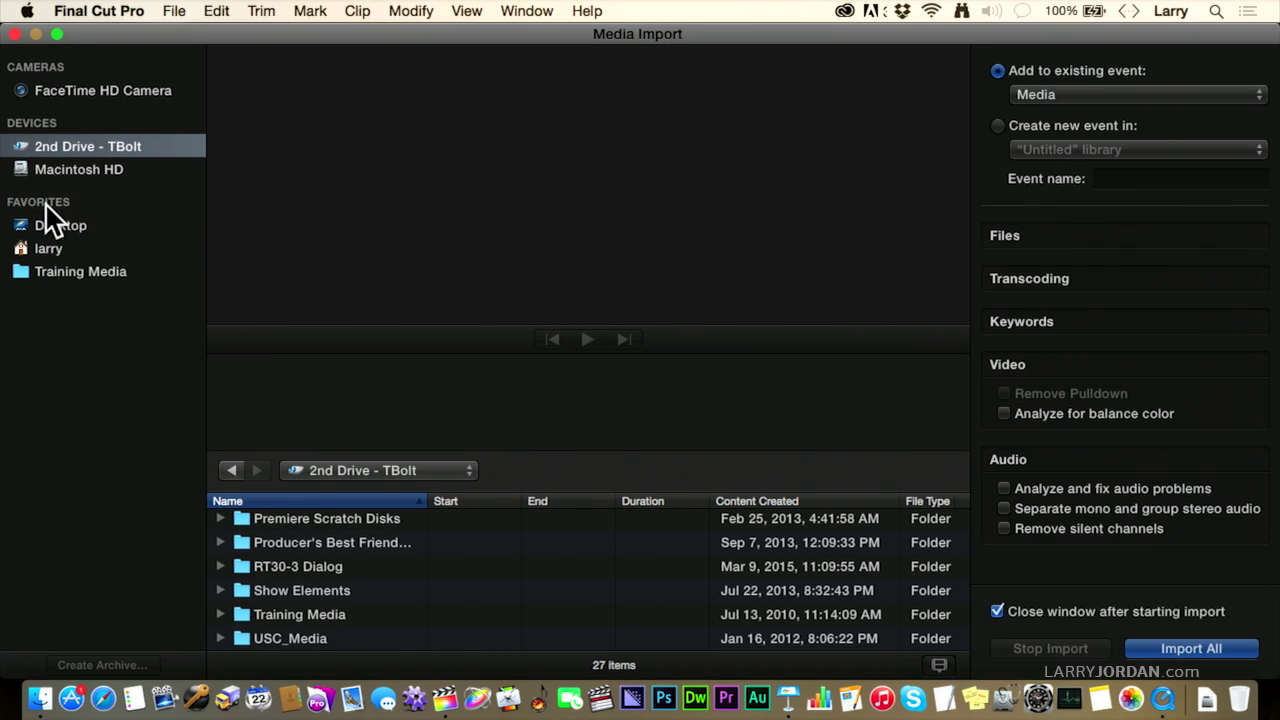
left_click(28, 274)
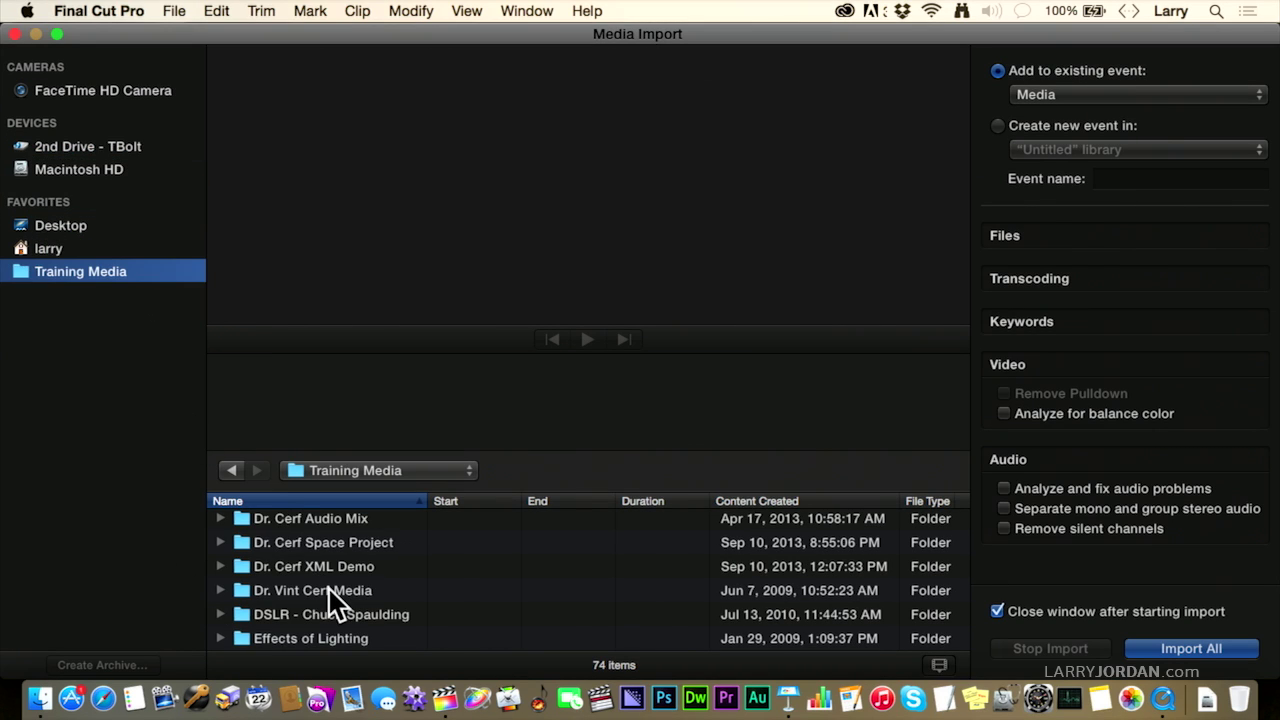
scroll(333, 603, "down", 15)
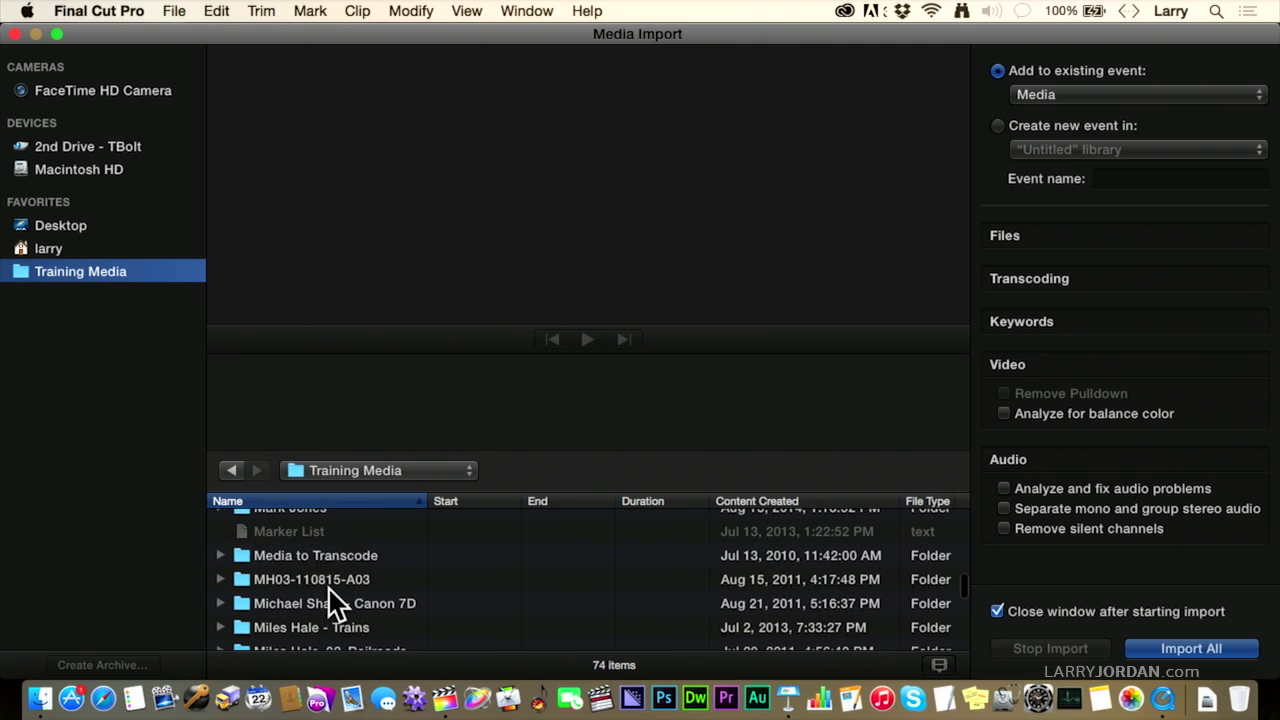
scroll(333, 603, "down", 2)
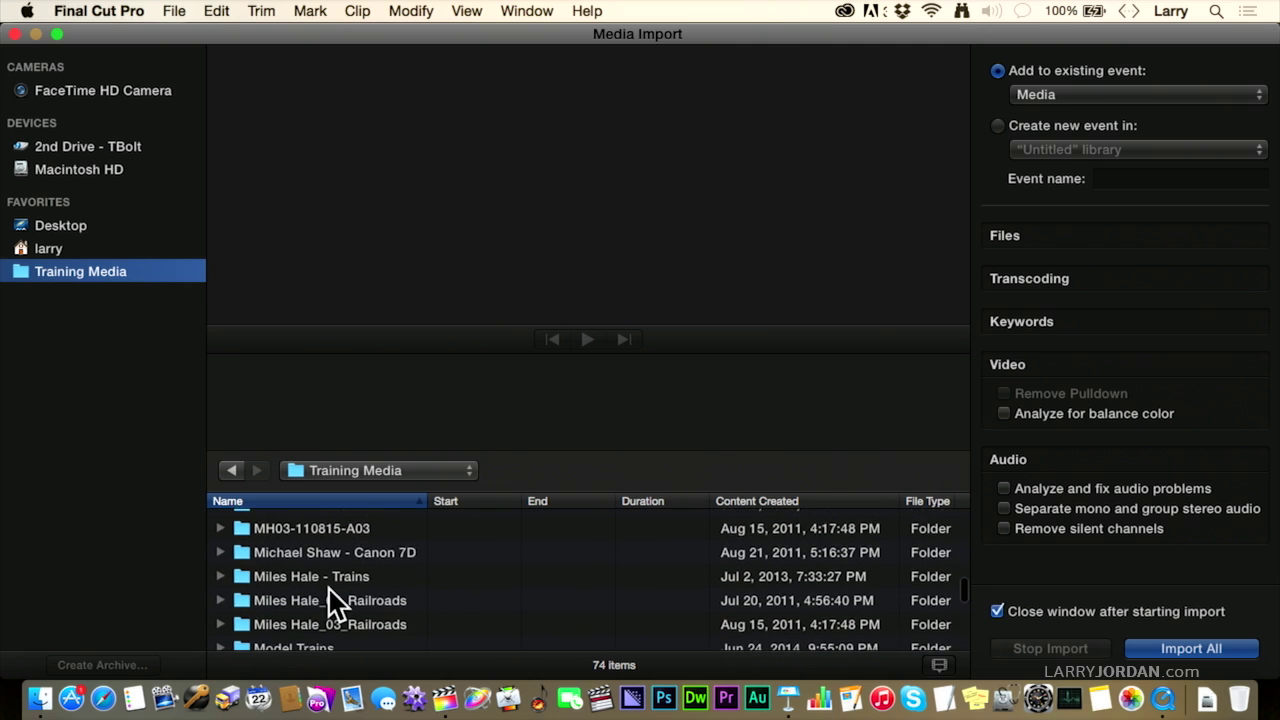
left_click(250, 614)
double_click(250, 614)
left_click(272, 530)
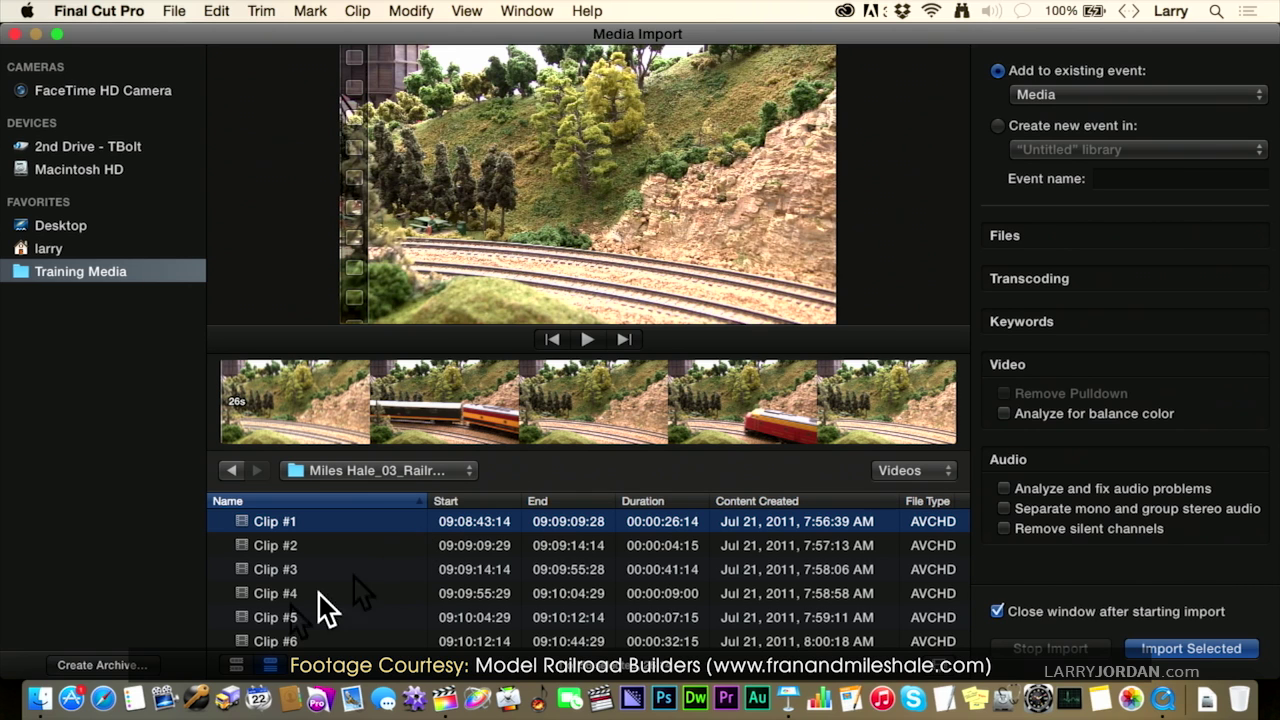
Step: Preview railroad Clips #23, #36 and #33 in the import browser
scroll(275, 605, "down", 5)
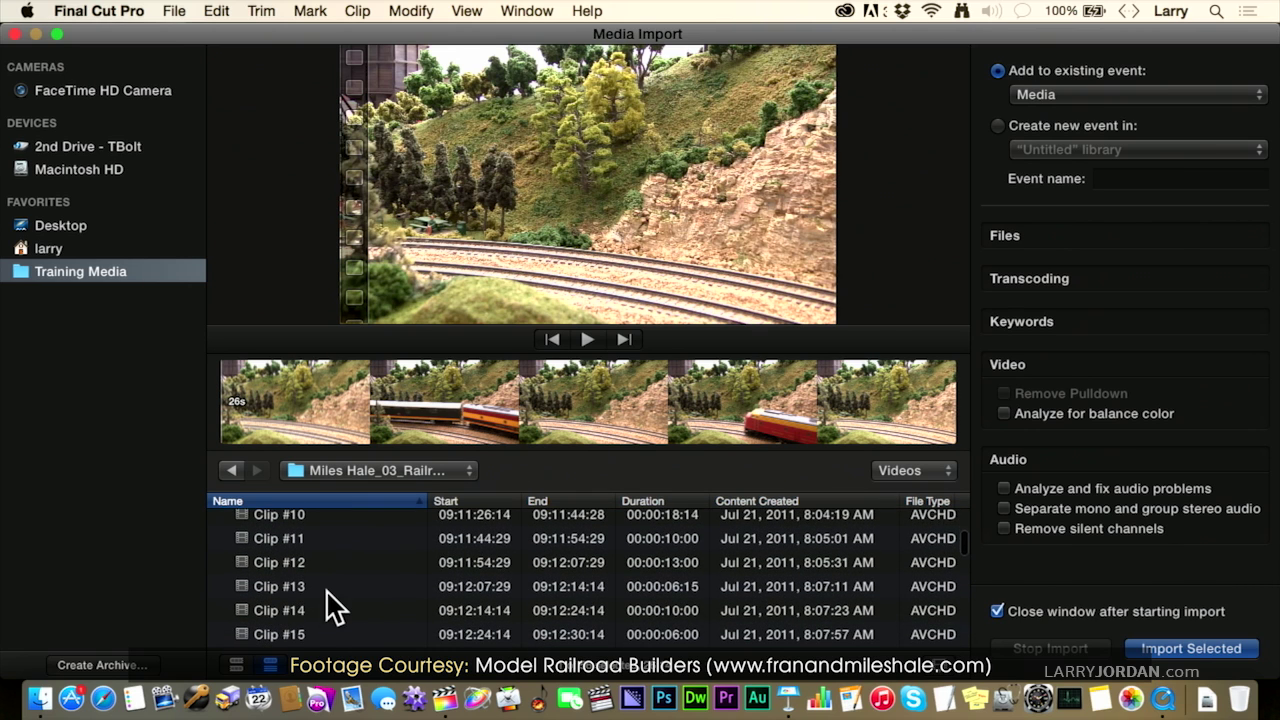
scroll(329, 606, "down", 10)
left_click(328, 593)
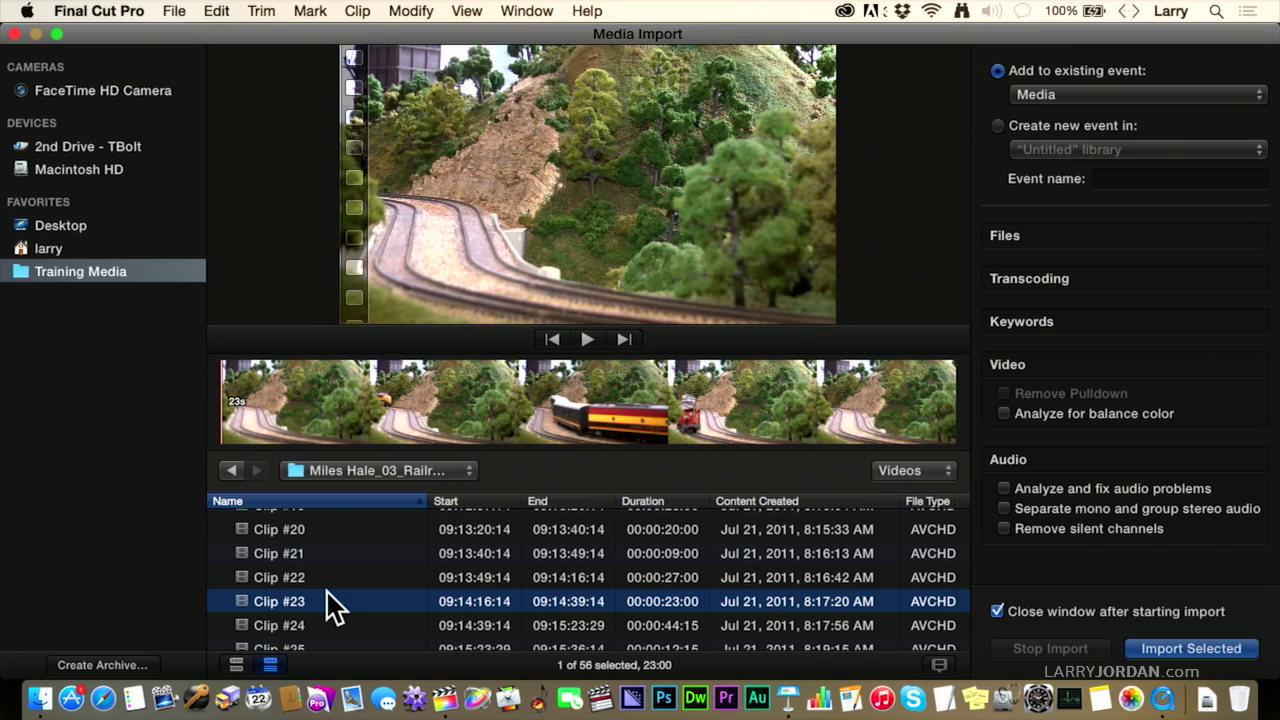
scroll(328, 593, "down", 10)
left_click(328, 593)
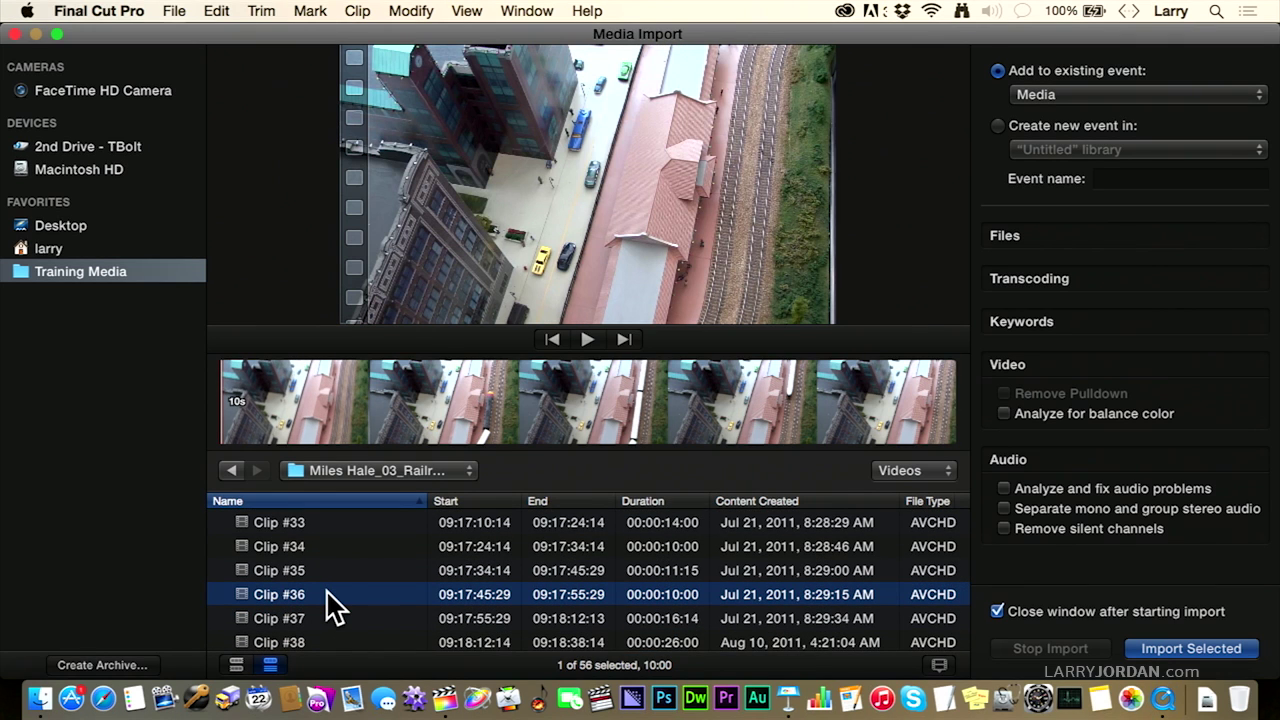
left_click(294, 524)
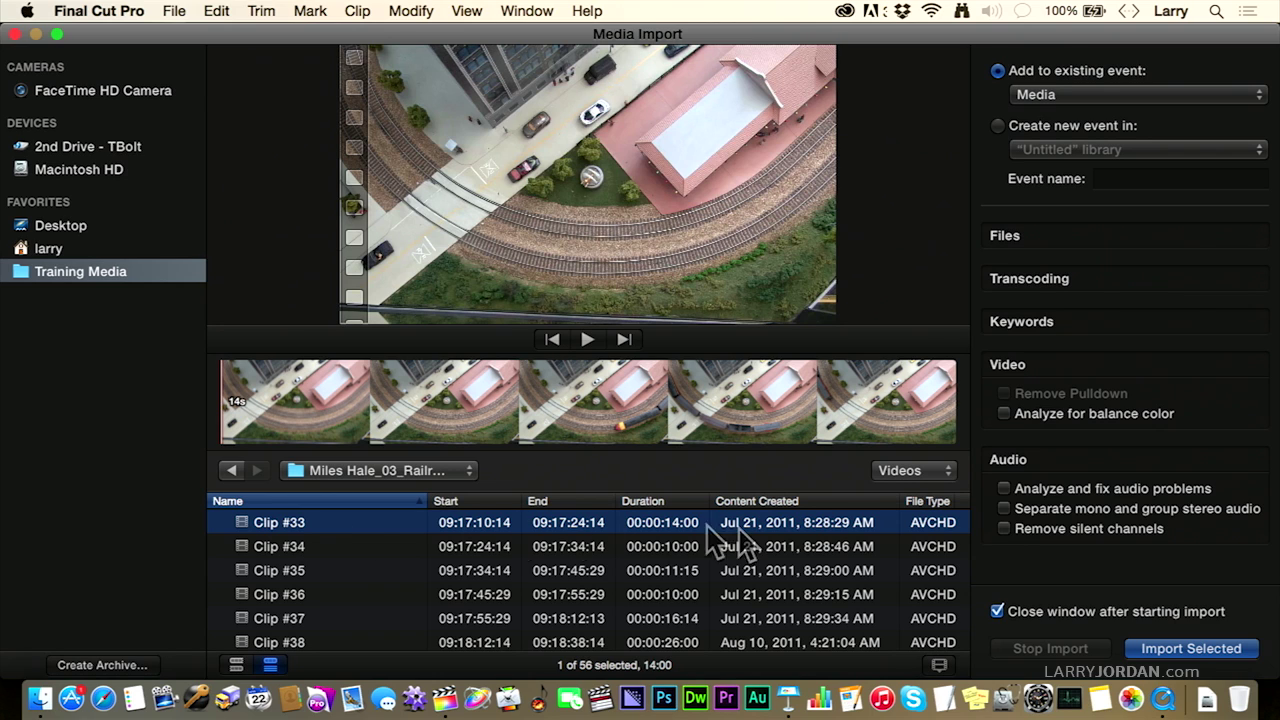
left_click(900, 472)
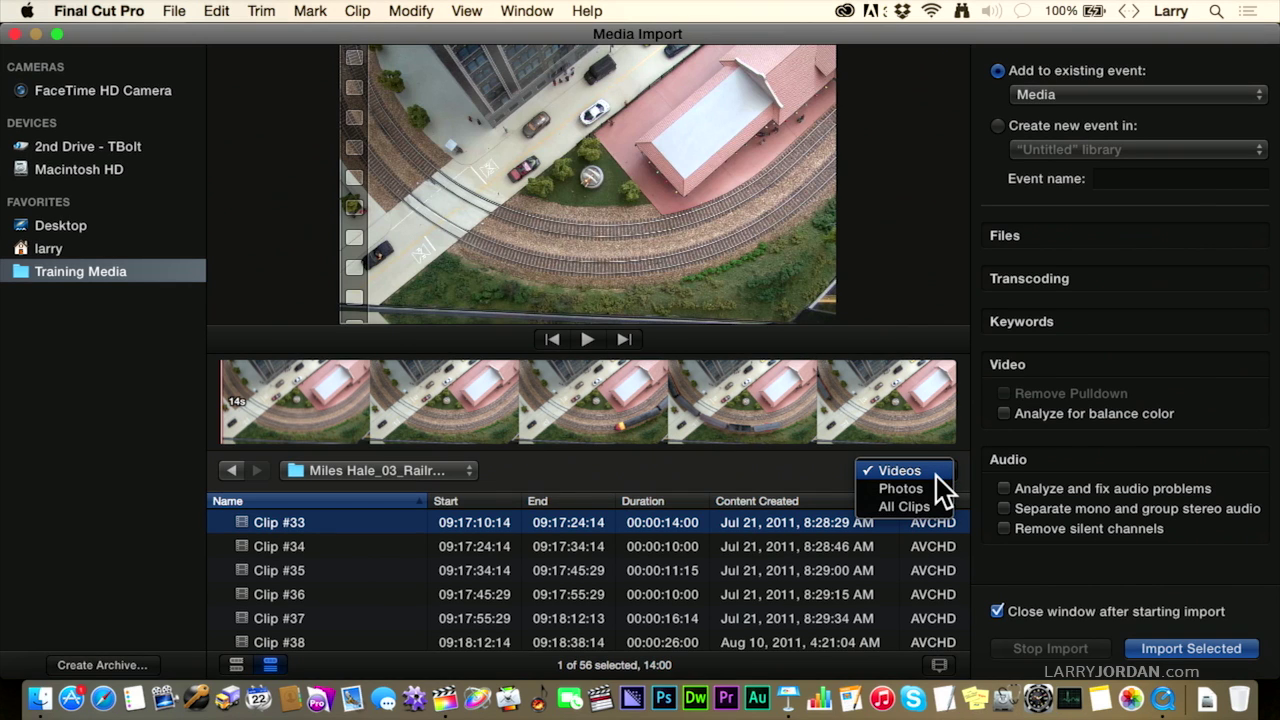
Step: Filter the clip list to Photos, then back to All Clips
left_click(928, 490)
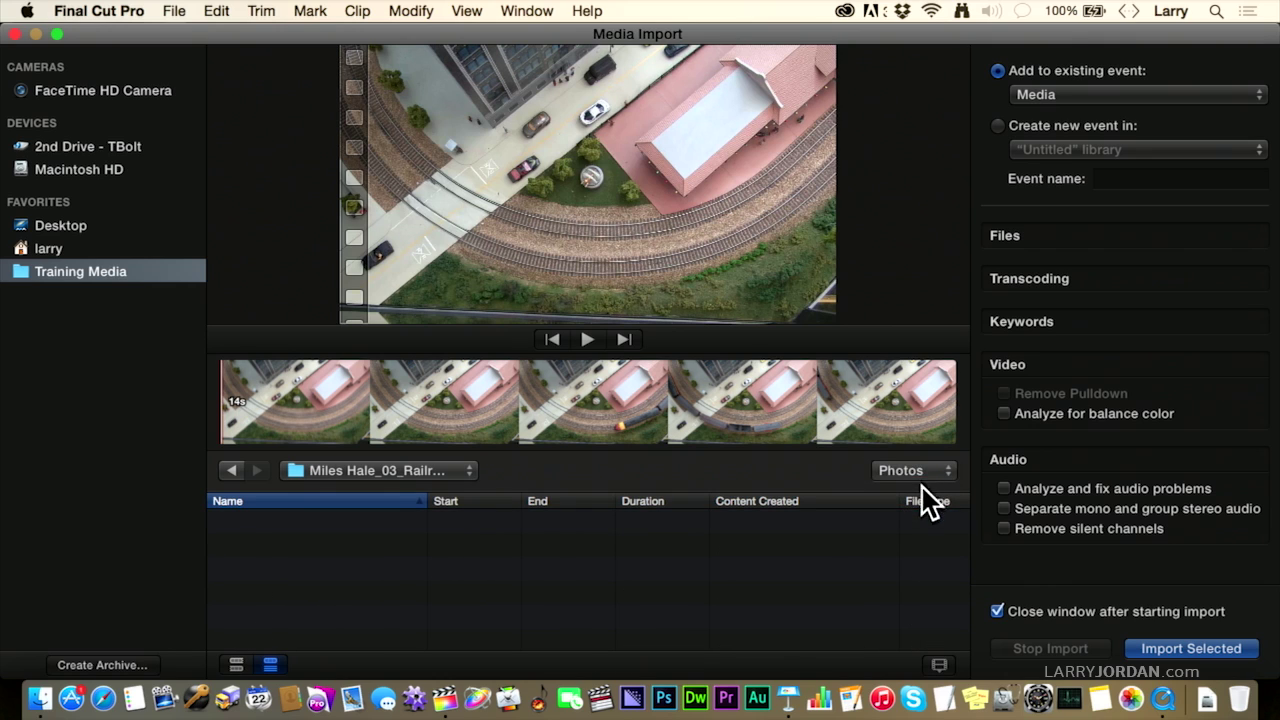
left_click(920, 472)
left_click(914, 490)
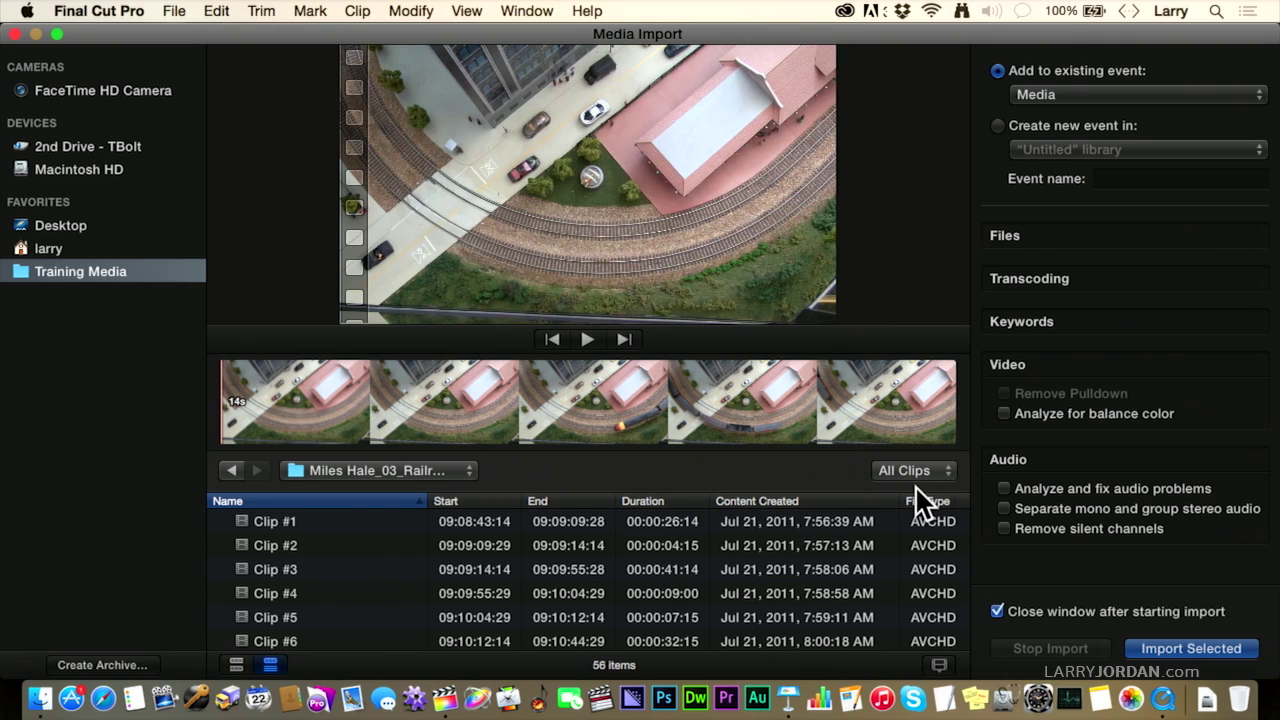
Step: Switch the browser to filmstrip thumbnails and mark a short range on ZOOM0001
left_click(236, 665)
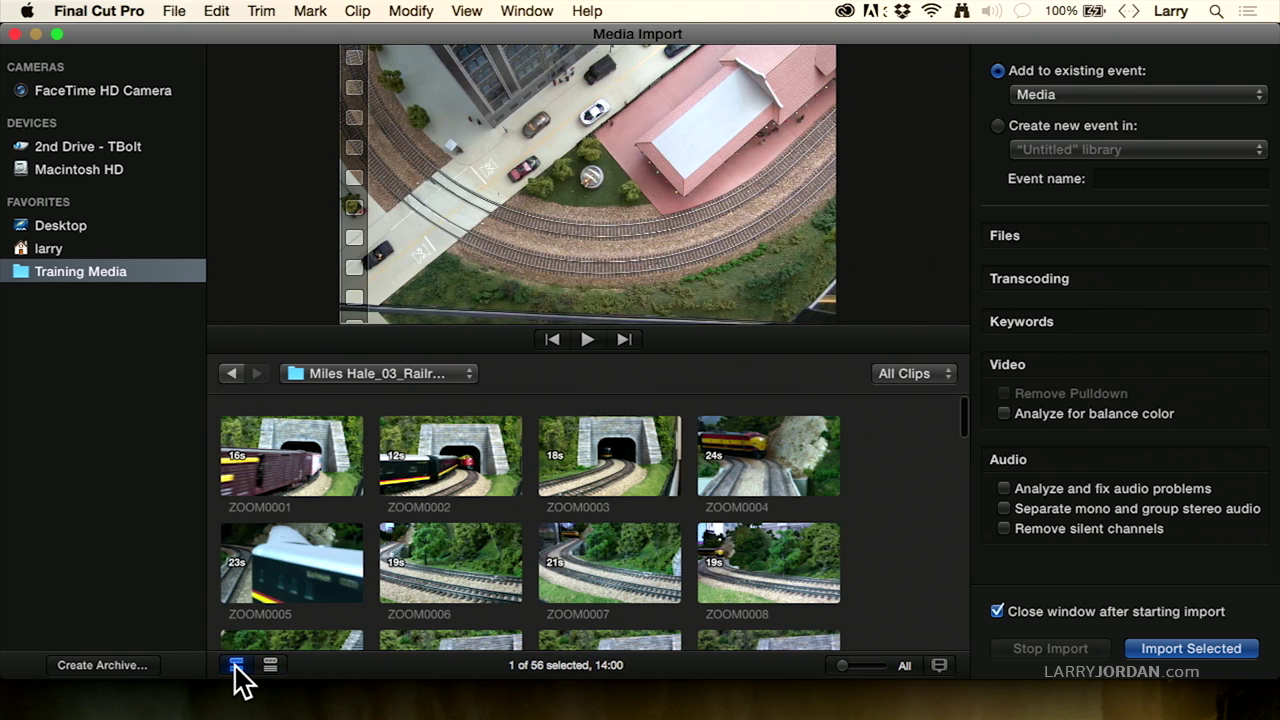
left_click(270, 665)
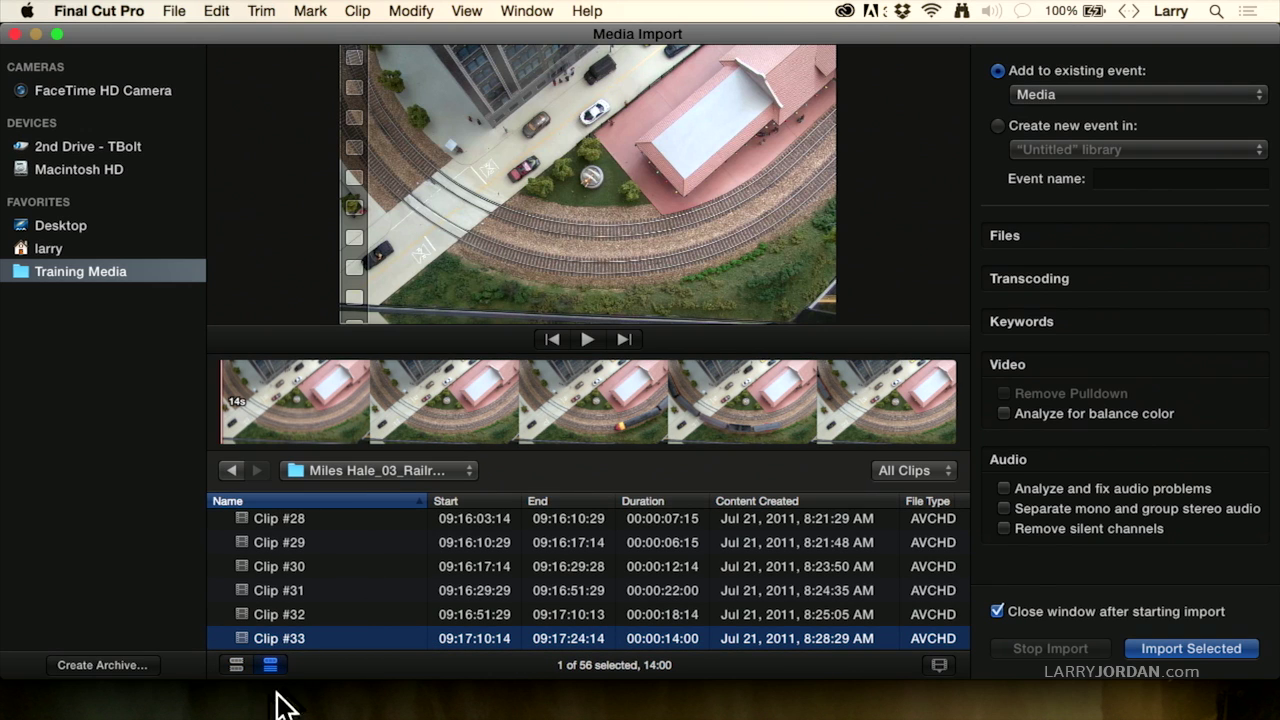
left_click(236, 665)
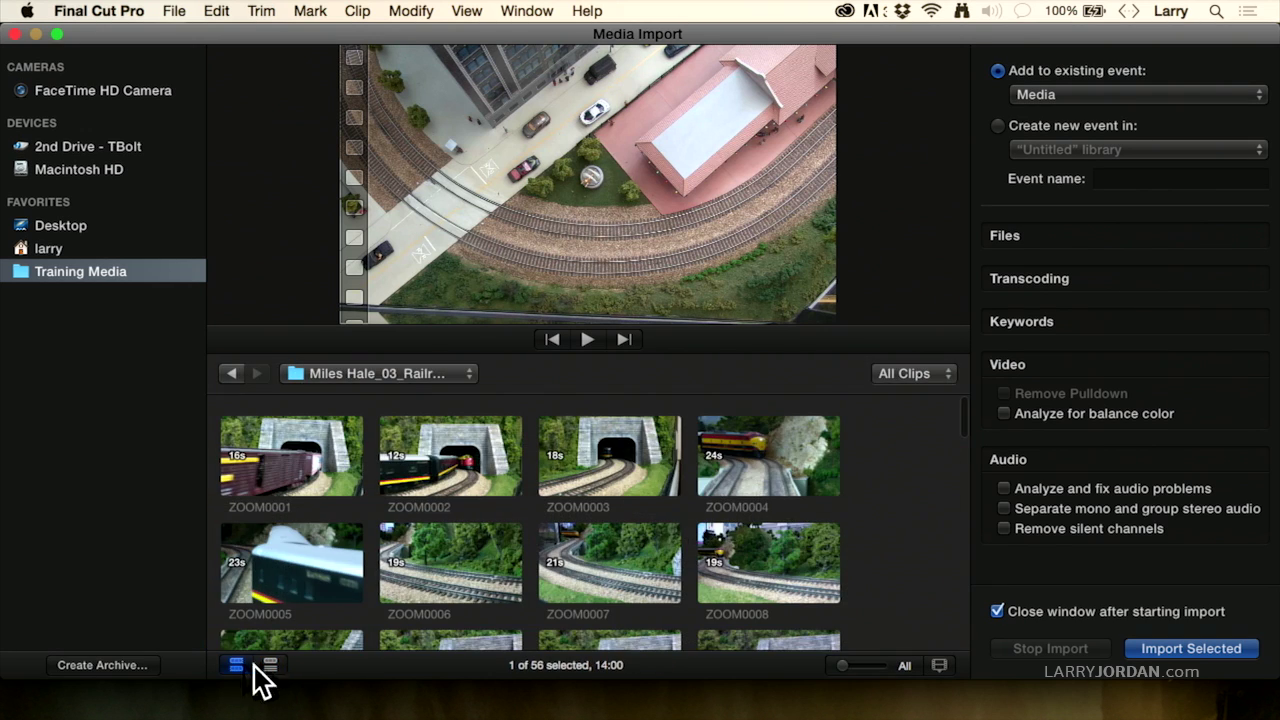
left_click(270, 665)
left_click(236, 665)
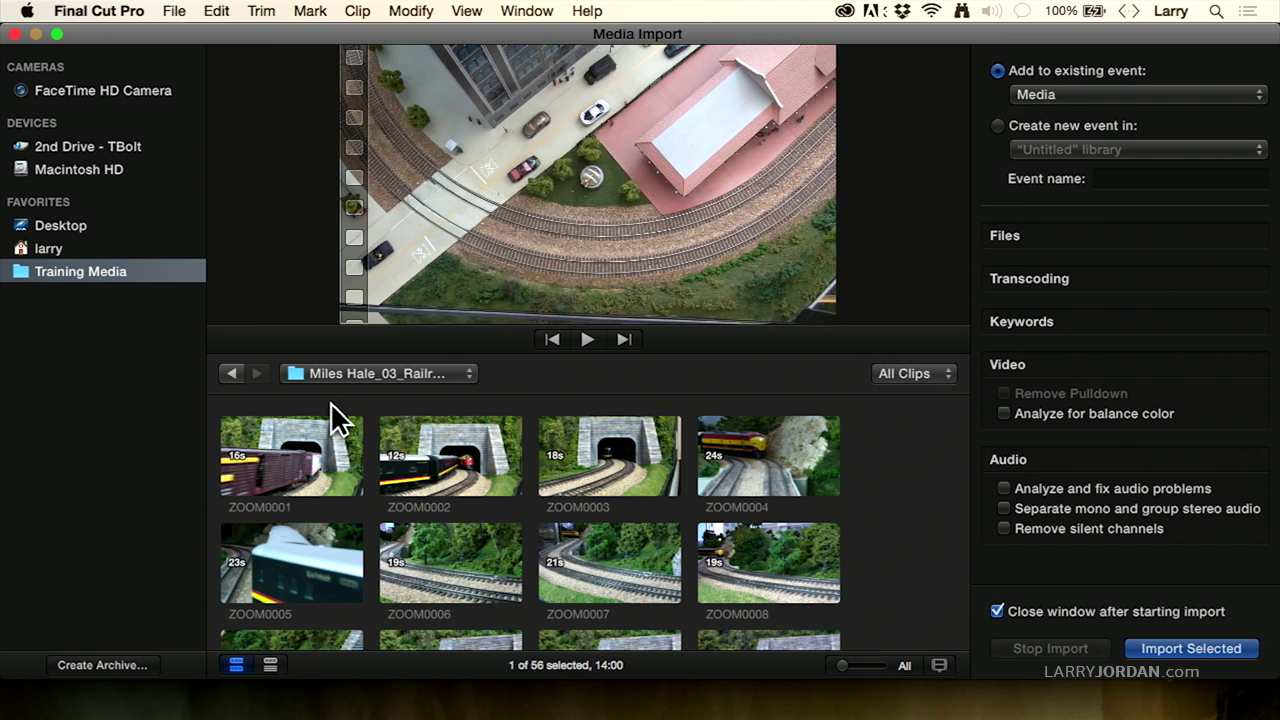
left_click_drag(259, 450, 297, 453)
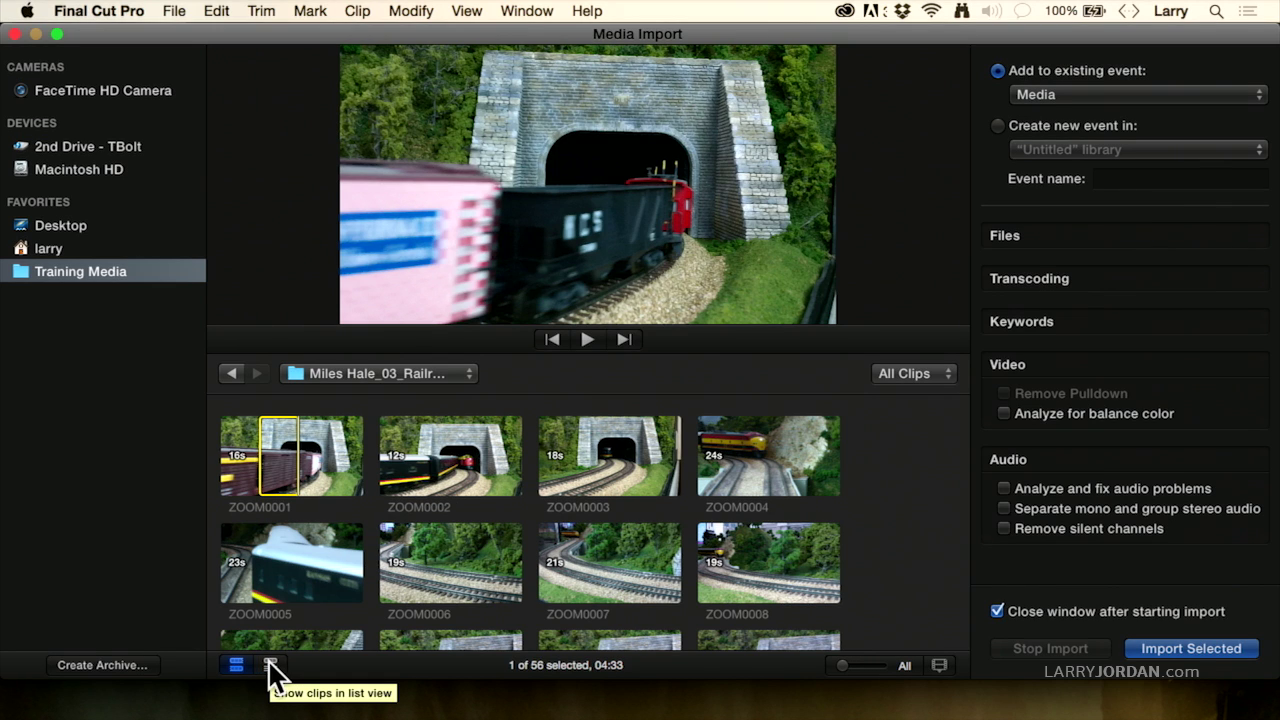
Step: Keep the clip type filter on All Clips and show the Clip Size/Waveforms display options
left_click(893, 379)
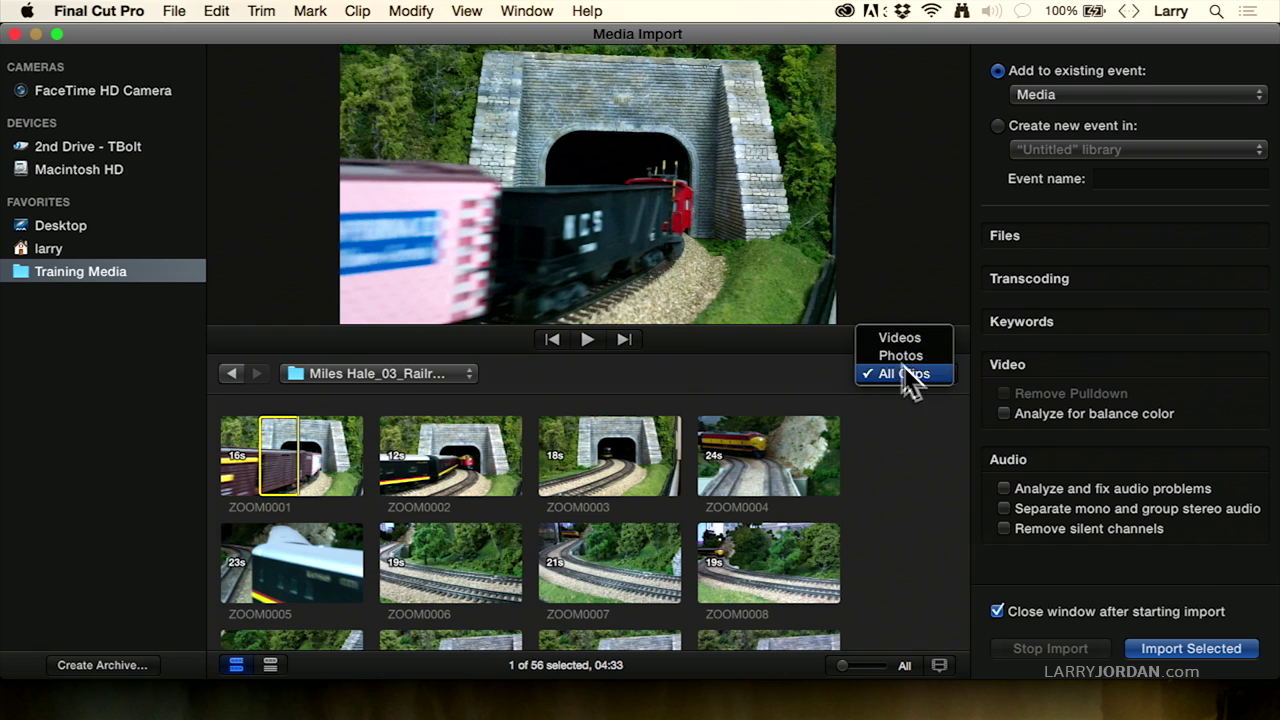
left_click(897, 422)
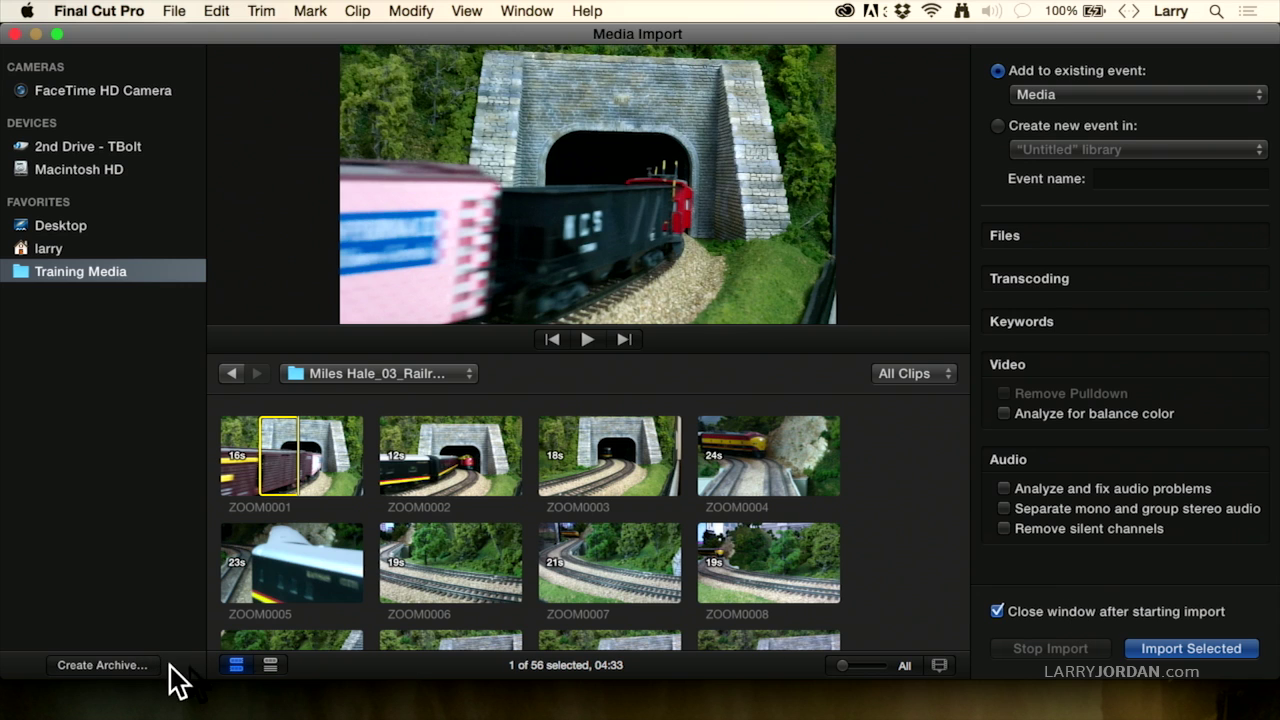
left_click(940, 665)
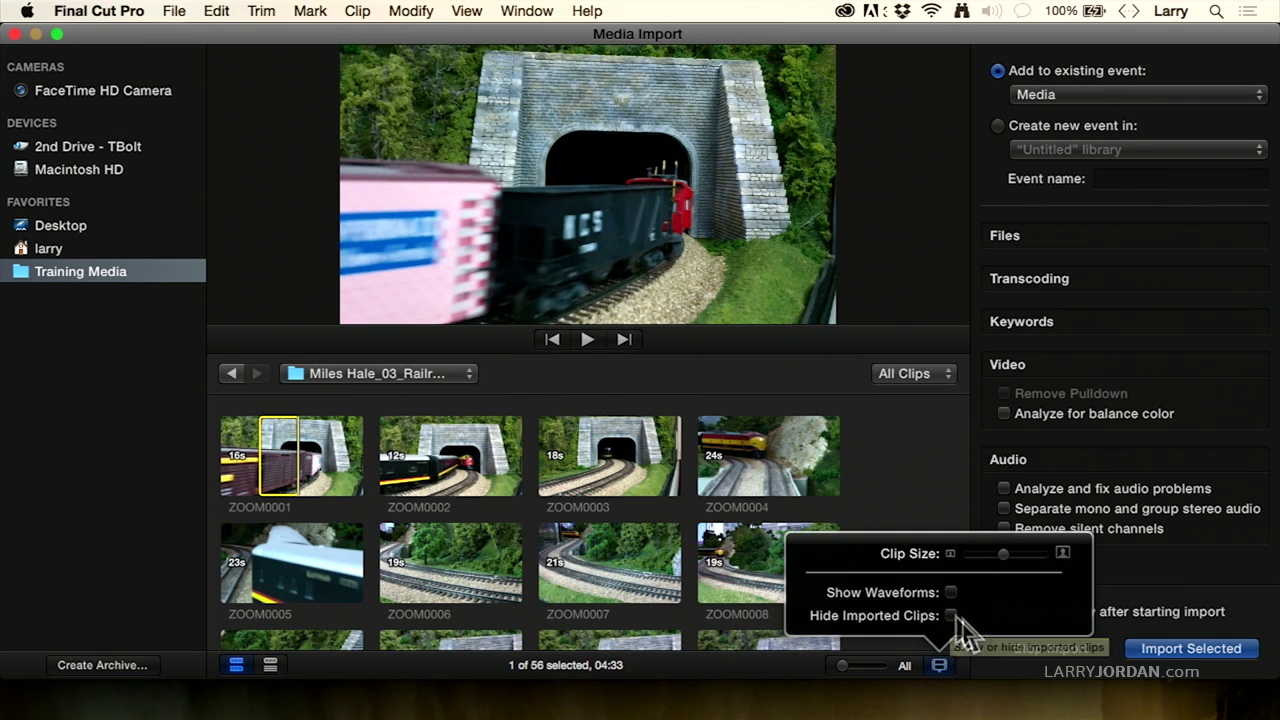
Step: Dismiss the Clip Size/Waveforms popover to return to the filmstrip view
left_click(938, 663)
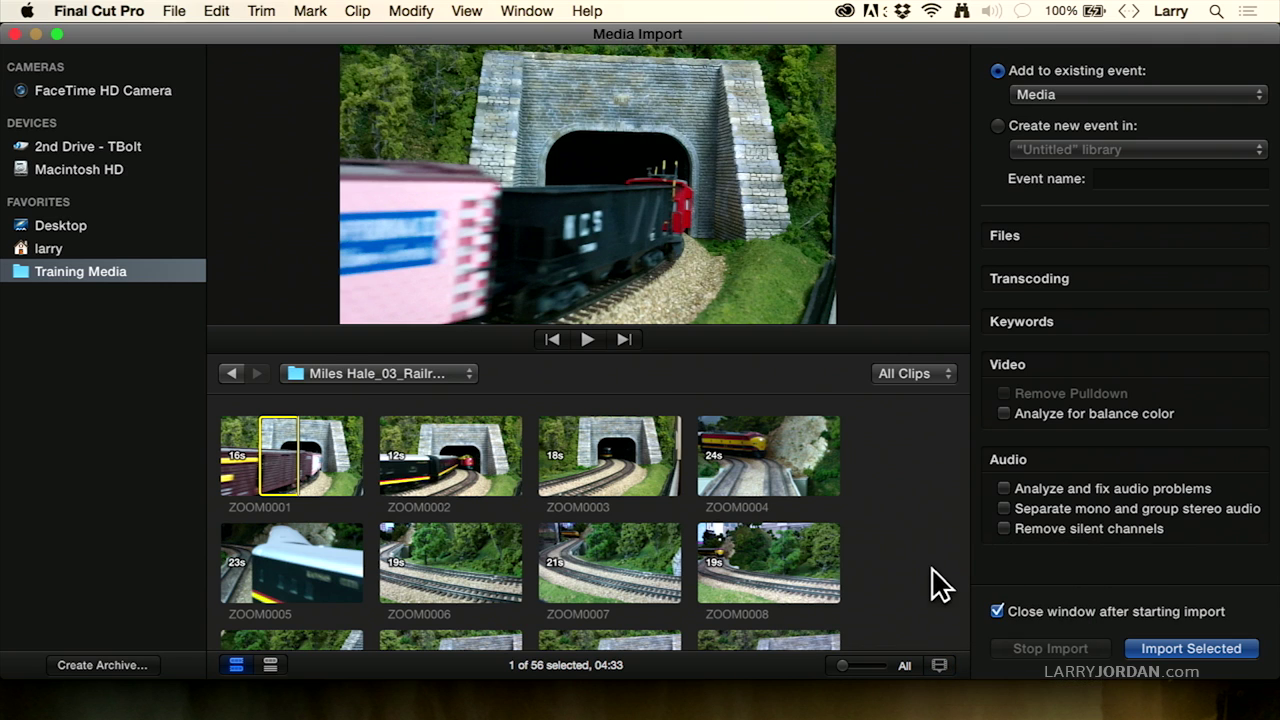